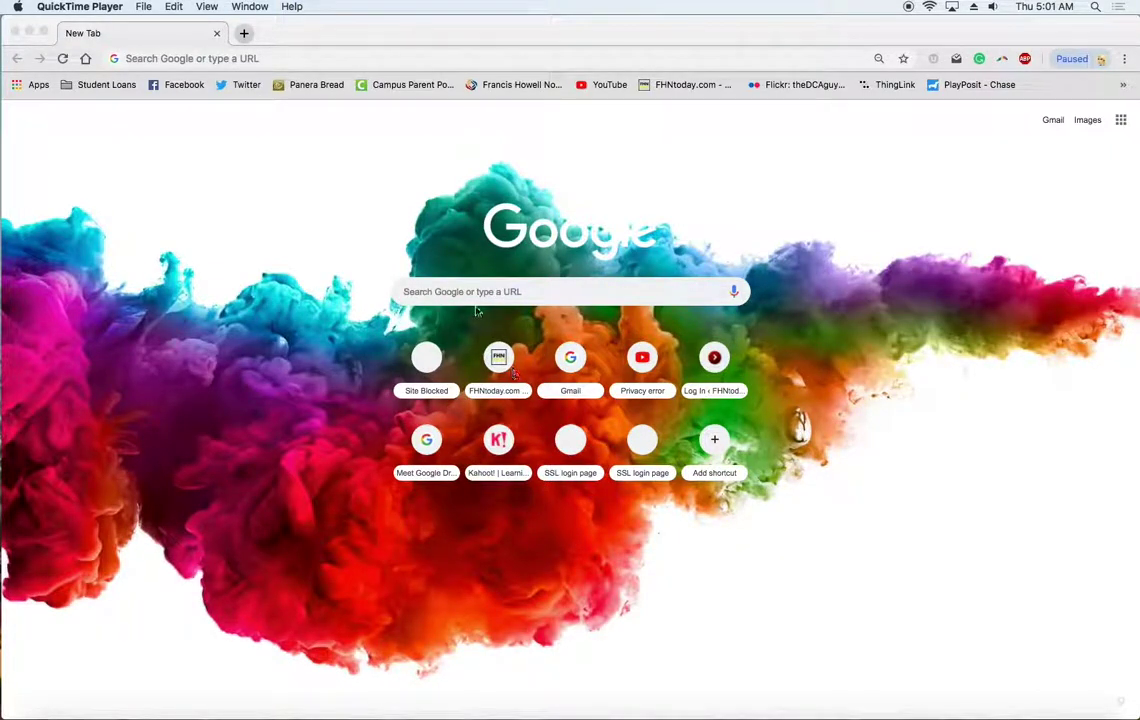
{"action": "left_click", "coordinate": [213, 57]}
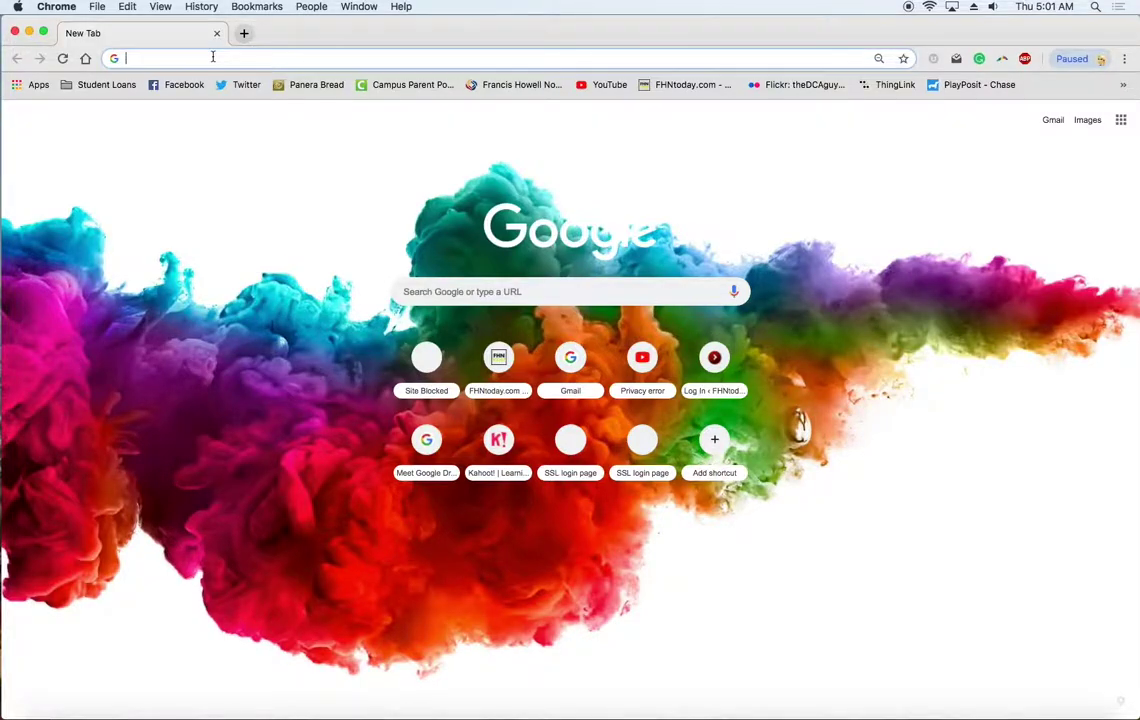
{"action": "type", "text": "adobe cre"}
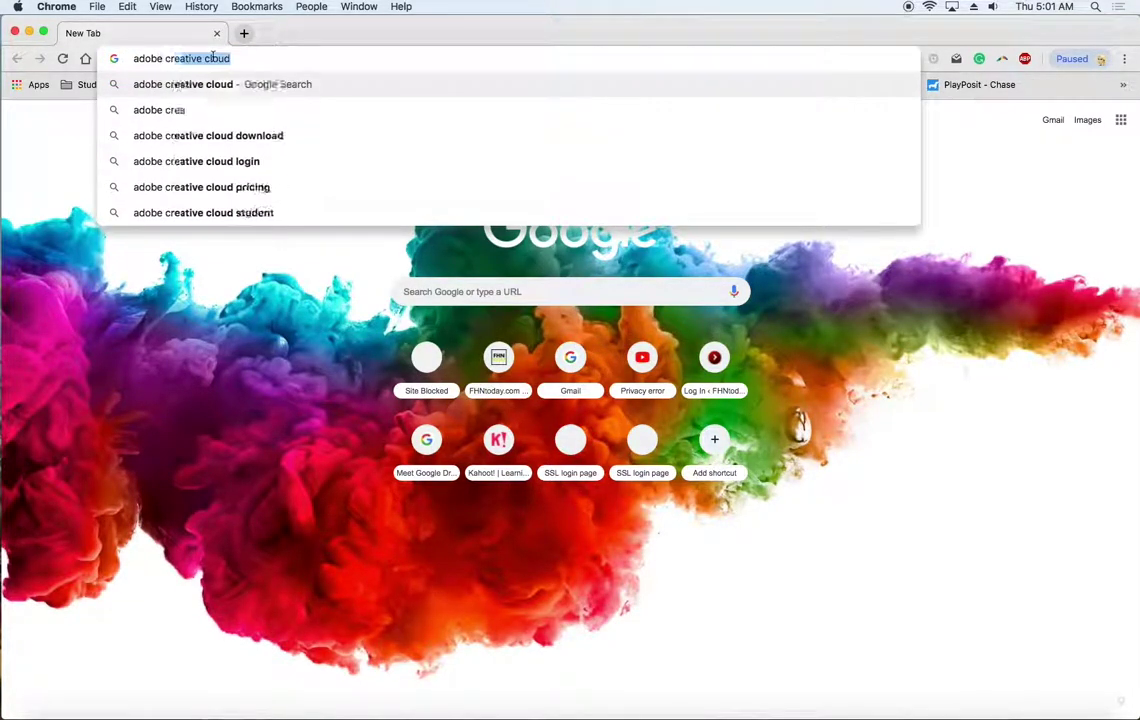
{"action": "type", "text": "ative cloud"}
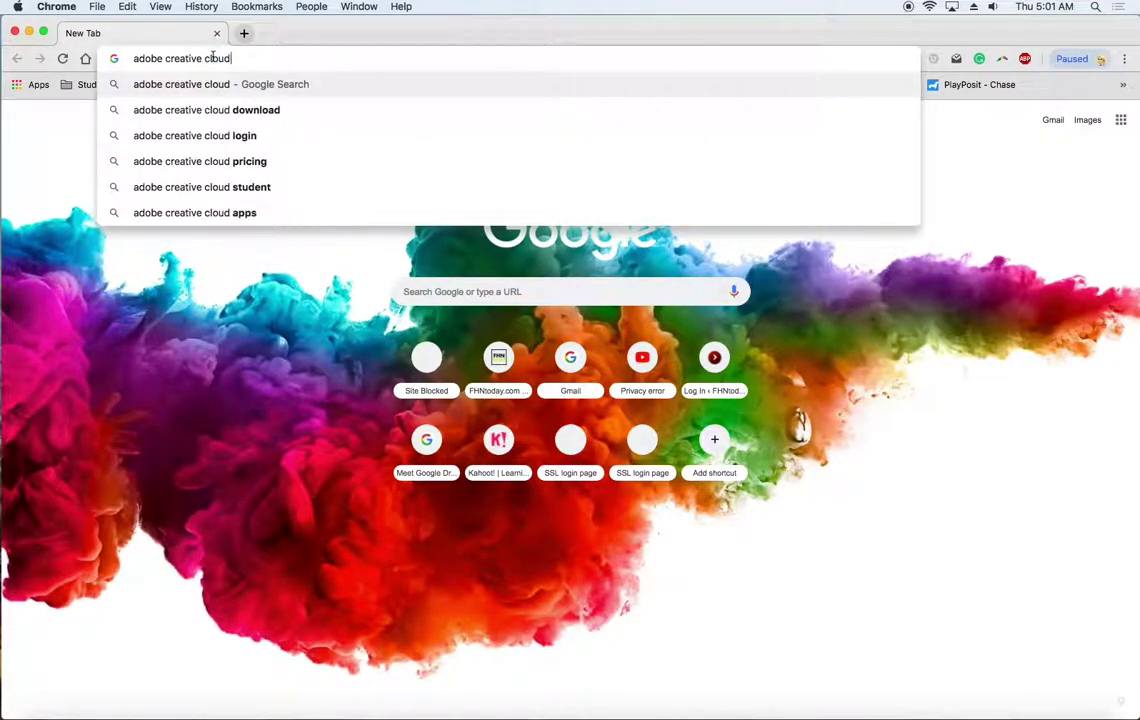
{"action": "type", "text": " des"}
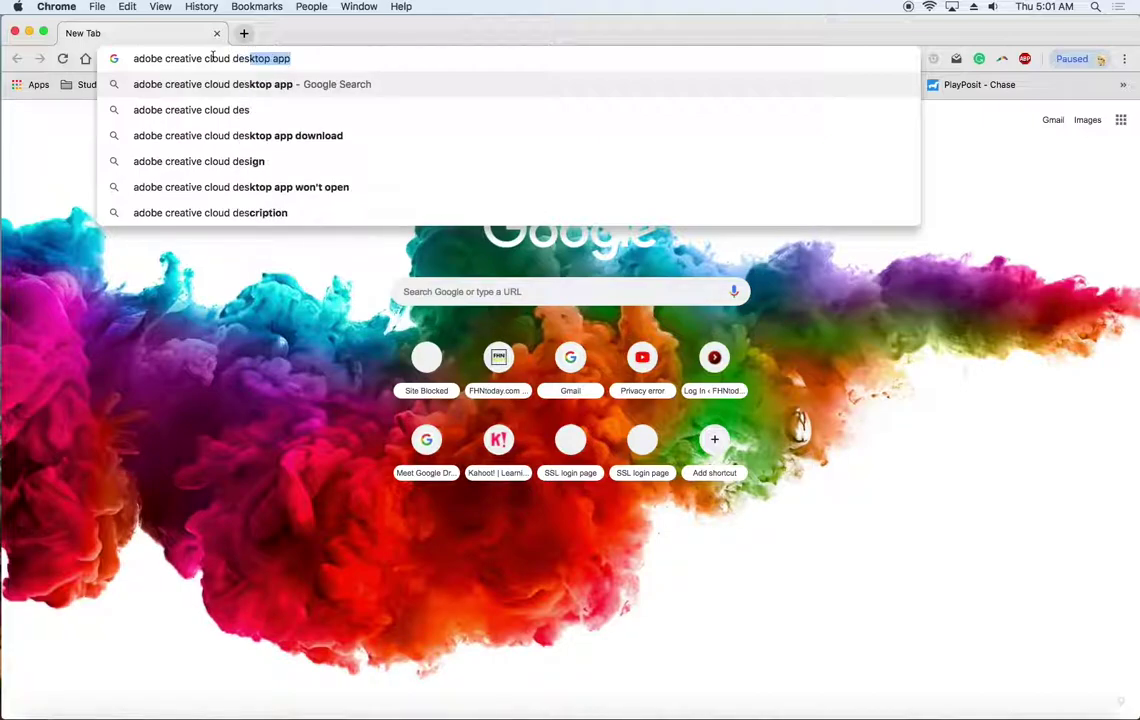
{"action": "key", "text": "Return"}
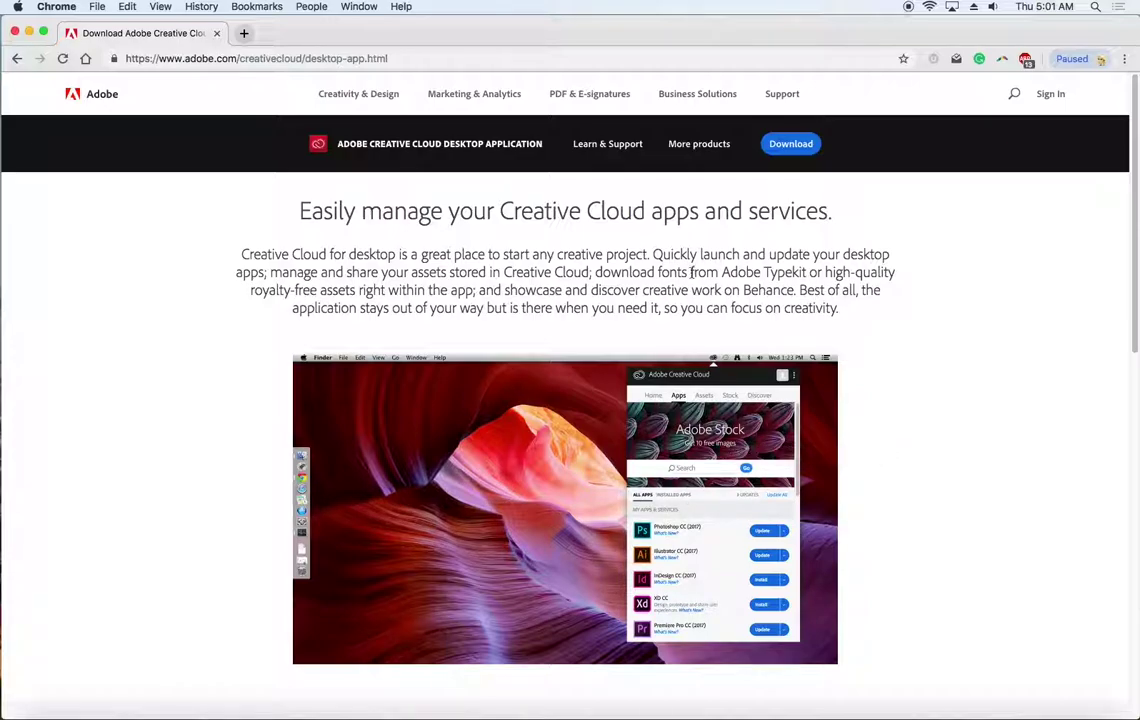
Download Creative_Cloud_Installer.dmg from Adobe.com, save it to the Desktop, and open its shelf menu
{"action": "scroll", "coordinate": [691, 272], "scroll_direction": "down", "scroll_amount": 20}
{"action": "scroll", "coordinate": [700, 250], "scroll_direction": "up", "scroll_amount": 20}
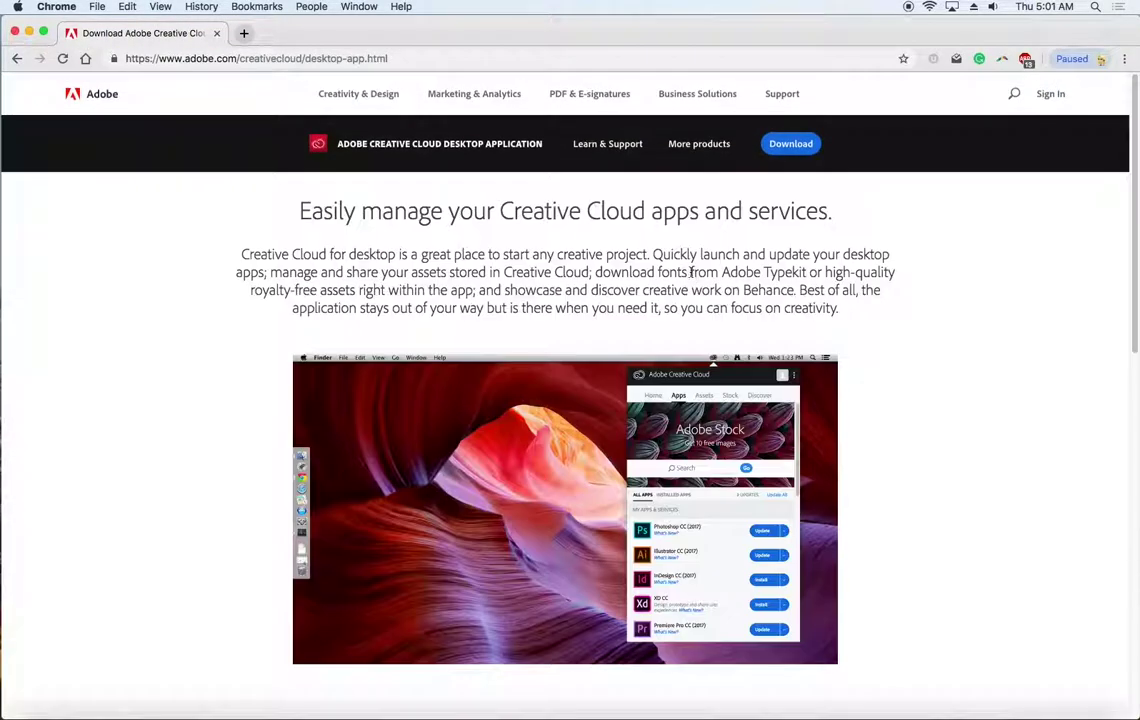
{"action": "left_click", "coordinate": [791, 144]}
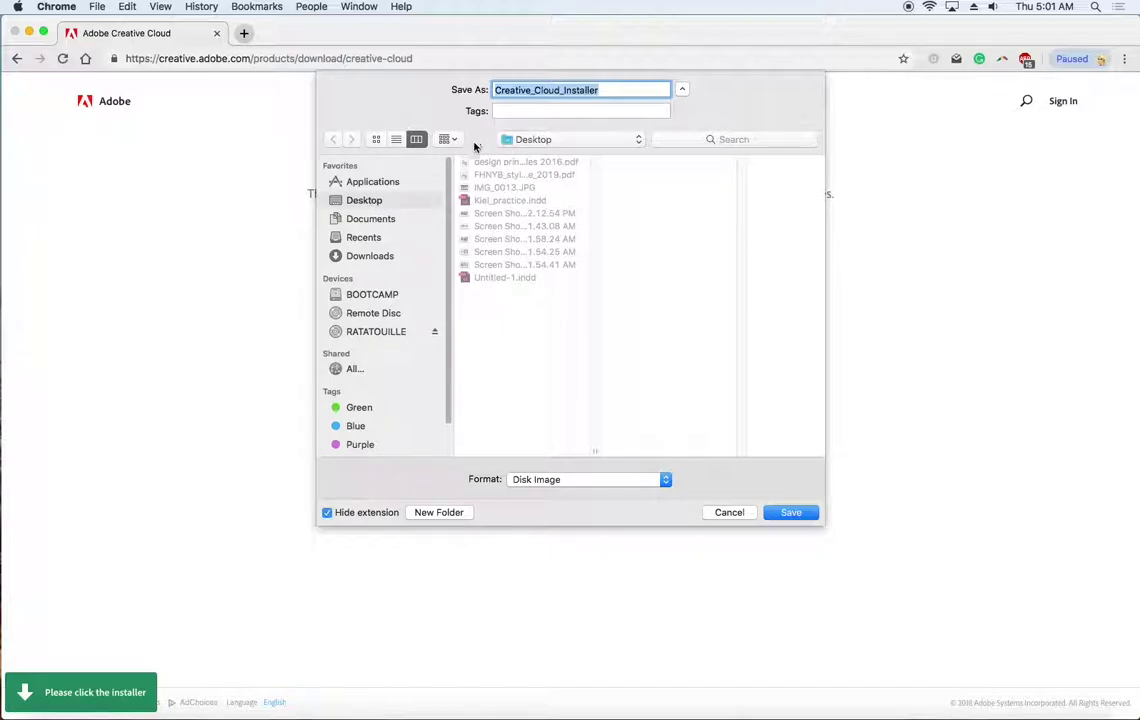
{"action": "left_click", "coordinate": [789, 515]}
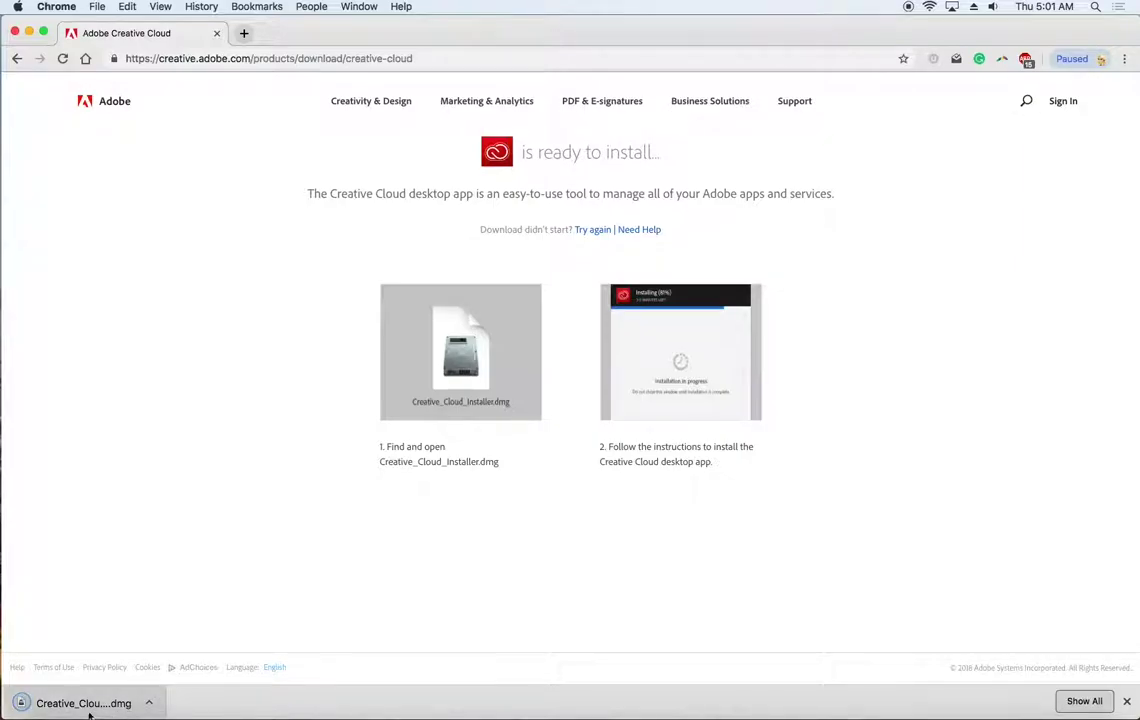
{"action": "left_click", "coordinate": [150, 706]}
Mount Creative_Cloud_Installer.dmg from the Desktop and launch the Creative Cloud Installer inside it
{"action": "left_click", "coordinate": [178, 682]}
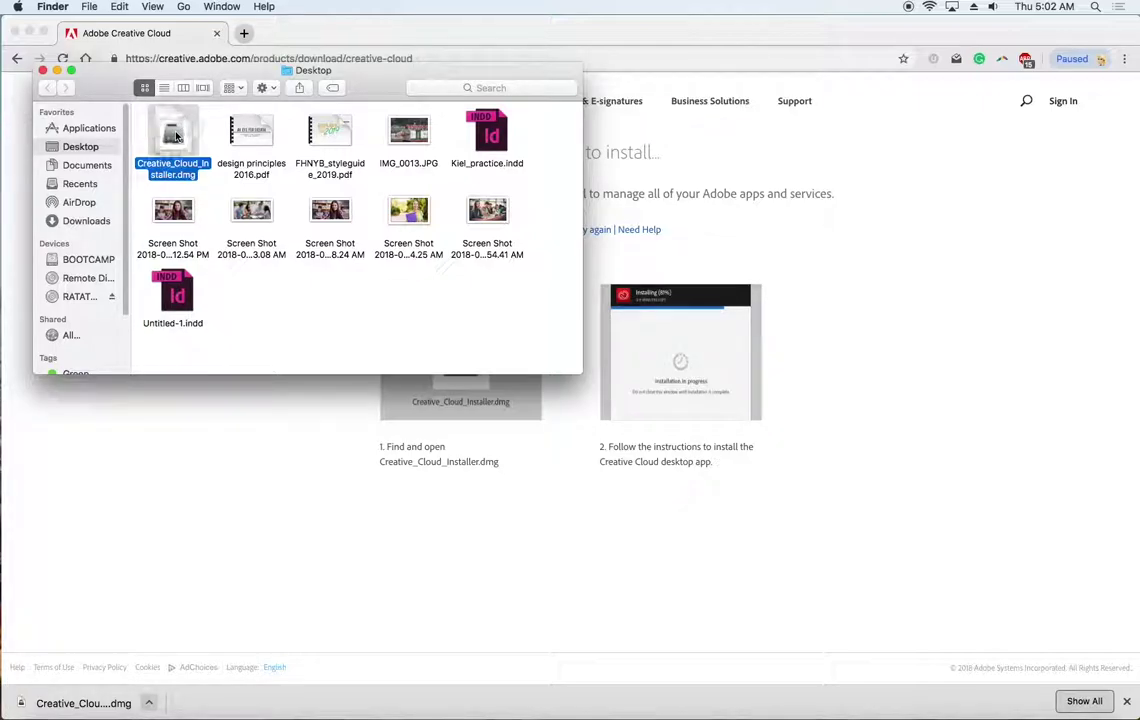
{"action": "double_click", "coordinate": [175, 136]}
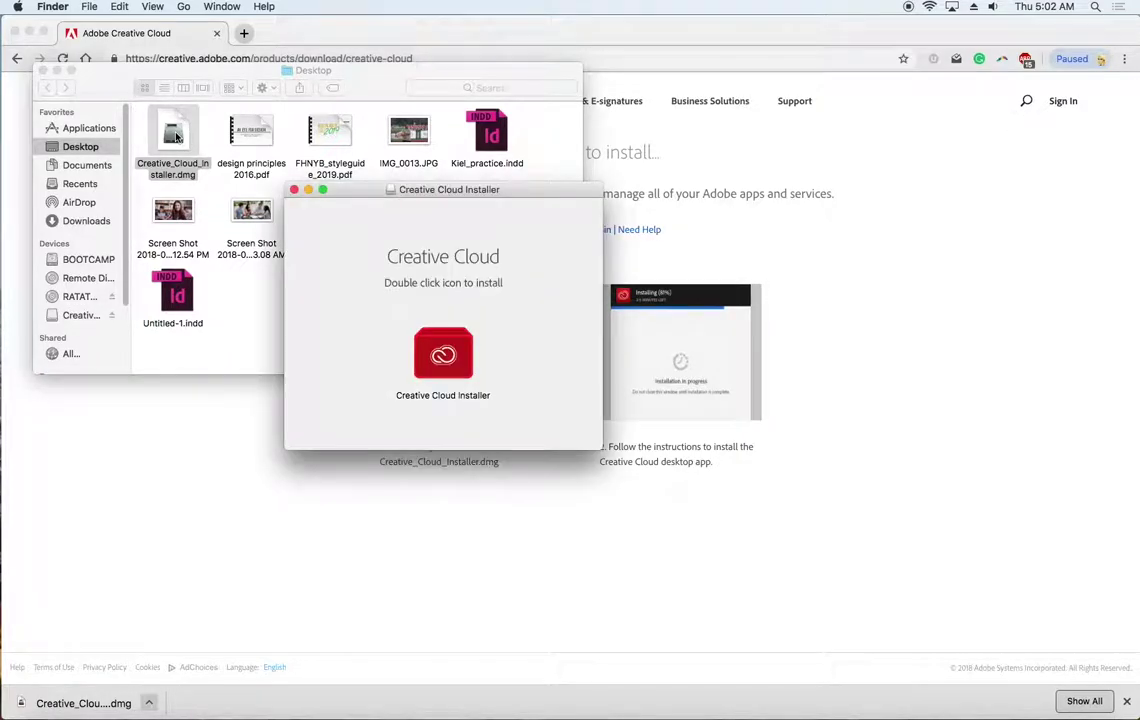
{"action": "double_click", "coordinate": [445, 358]}
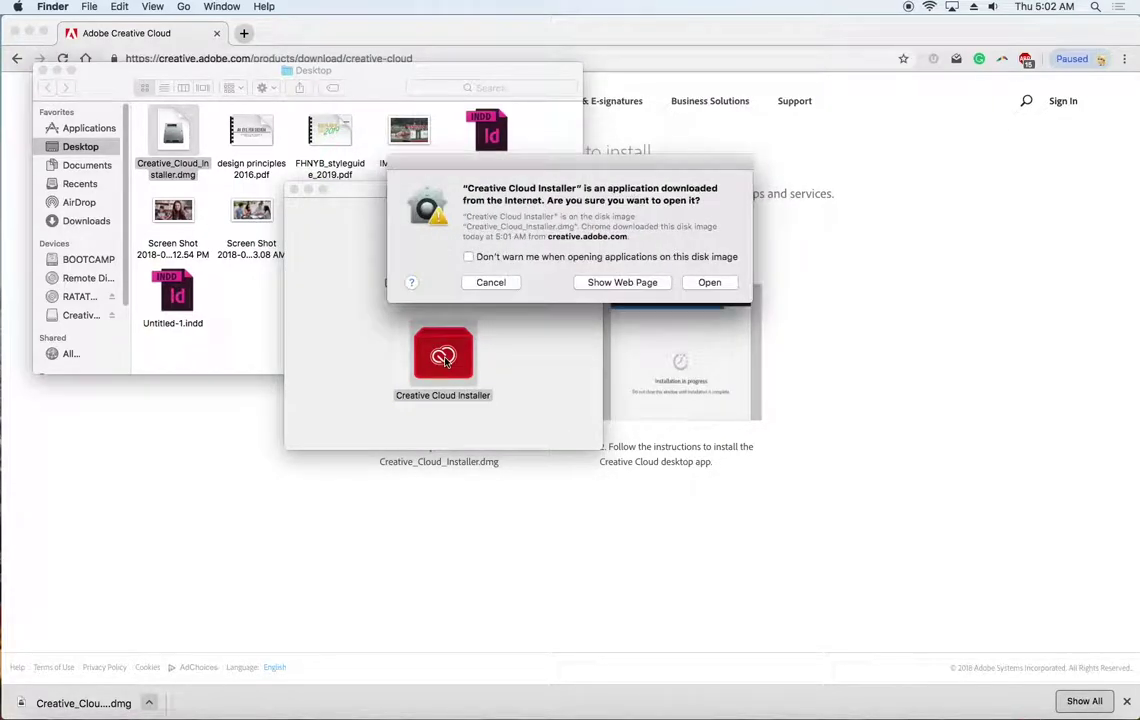
Allow the downloaded installer to open and authorize it with the administrator password
{"action": "left_click", "coordinate": [707, 283]}
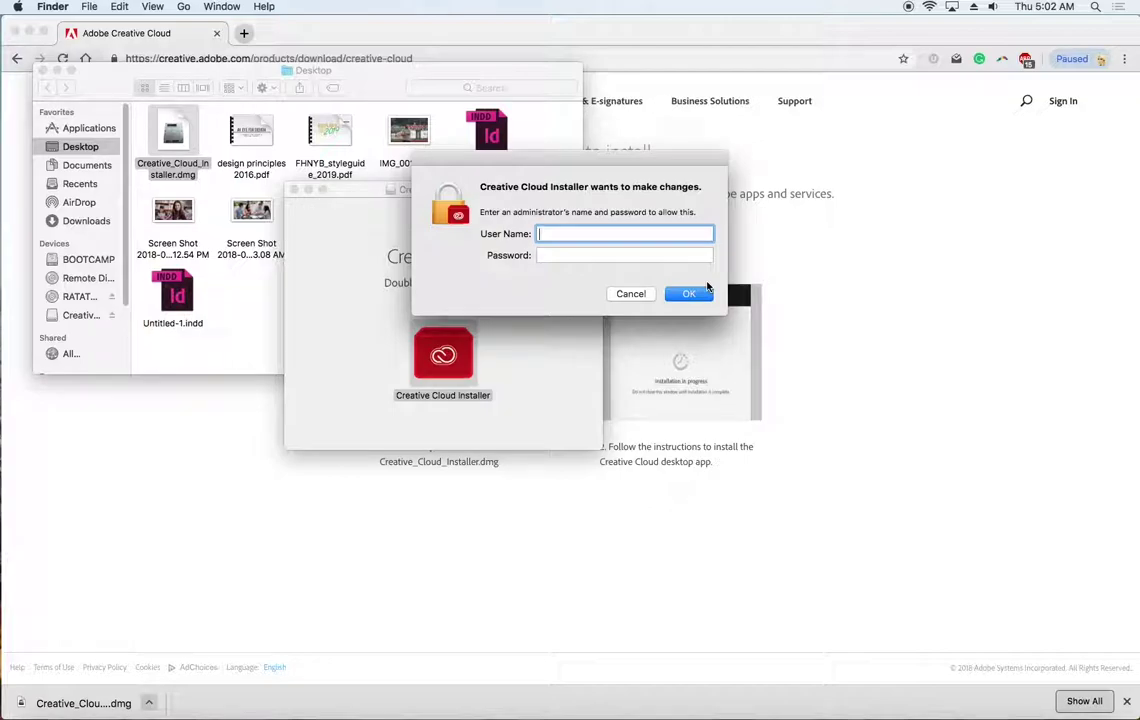
{"action": "key", "text": "Return"}
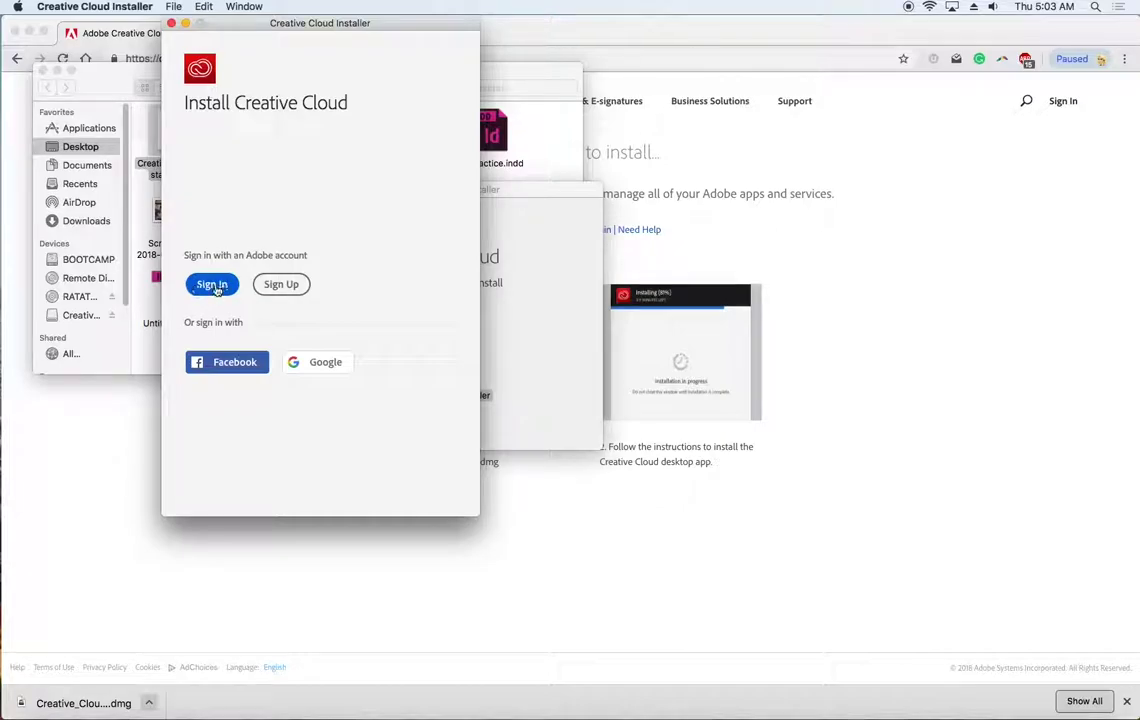
Begin Adobe sign-in by entering the school e-mail address in the Email address field
{"action": "left_click", "coordinate": [214, 285]}
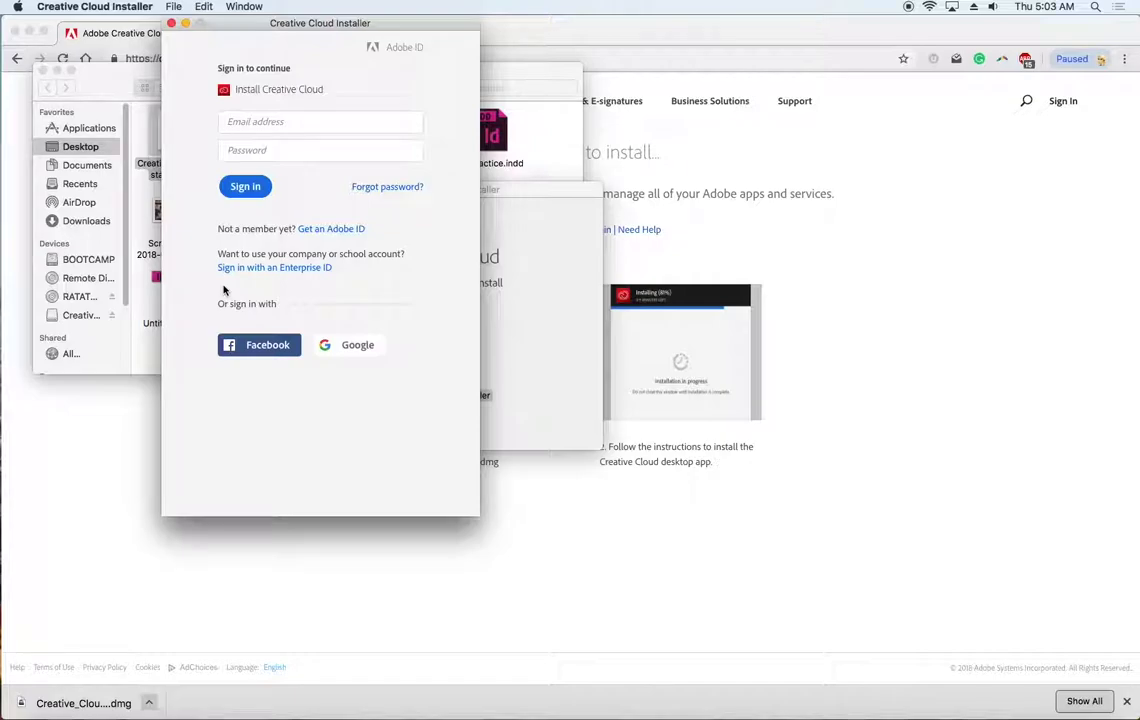
{"action": "left_click", "coordinate": [231, 121]}
{"action": "left_click", "coordinate": [231, 121]}
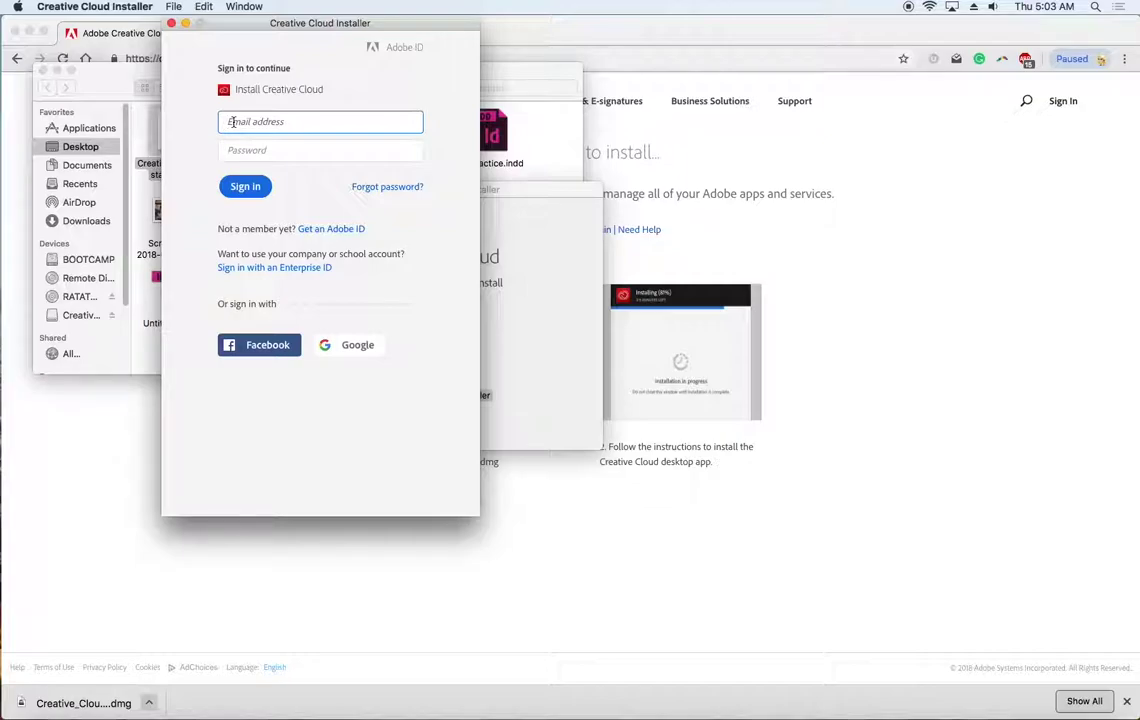
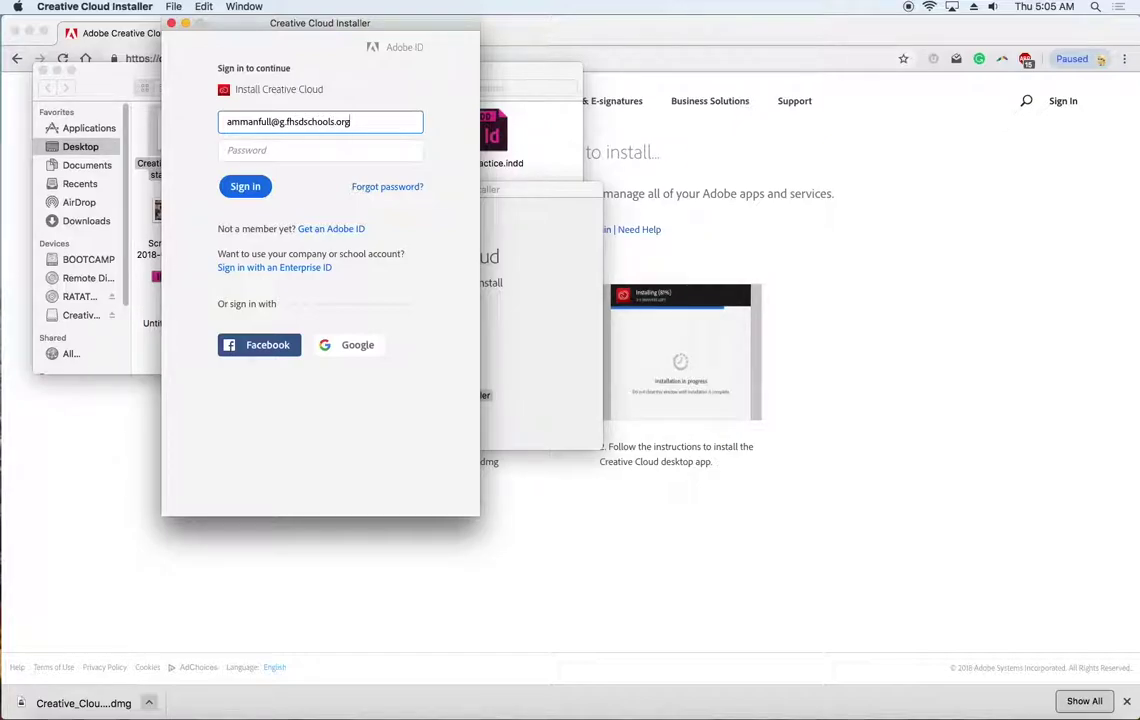
{"action": "key", "text": "Return"}
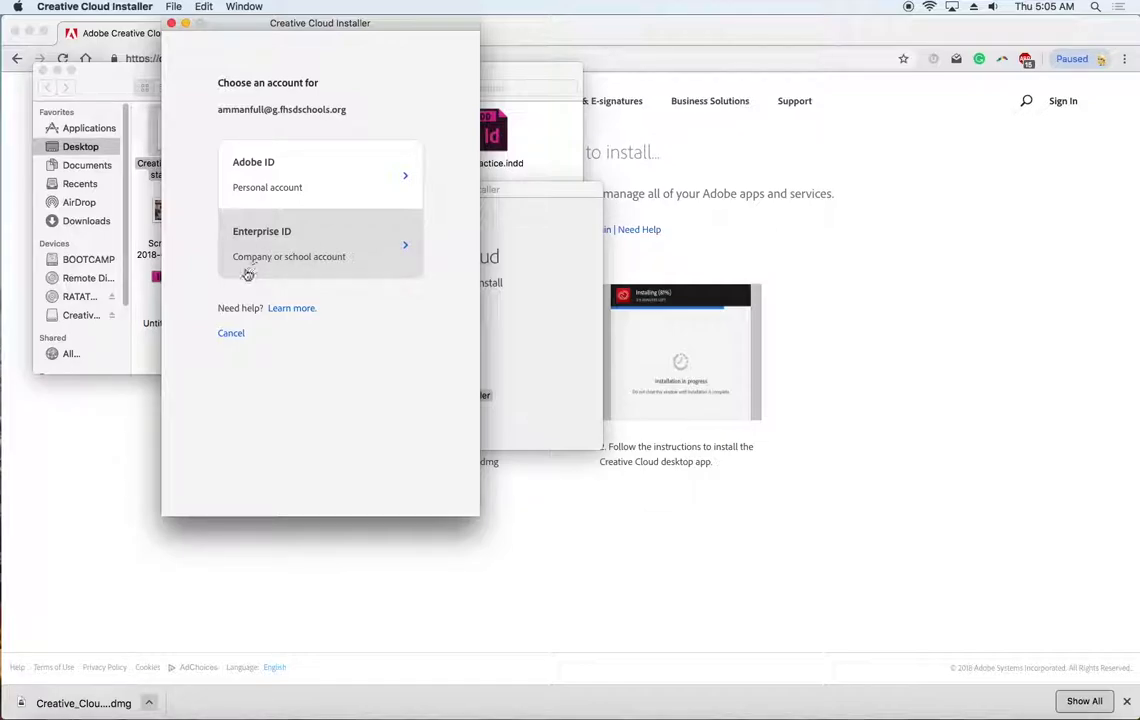
Choose Enterprise ID and sign in through Google with the school e-mail address and account password
{"action": "left_click", "coordinate": [308, 253]}
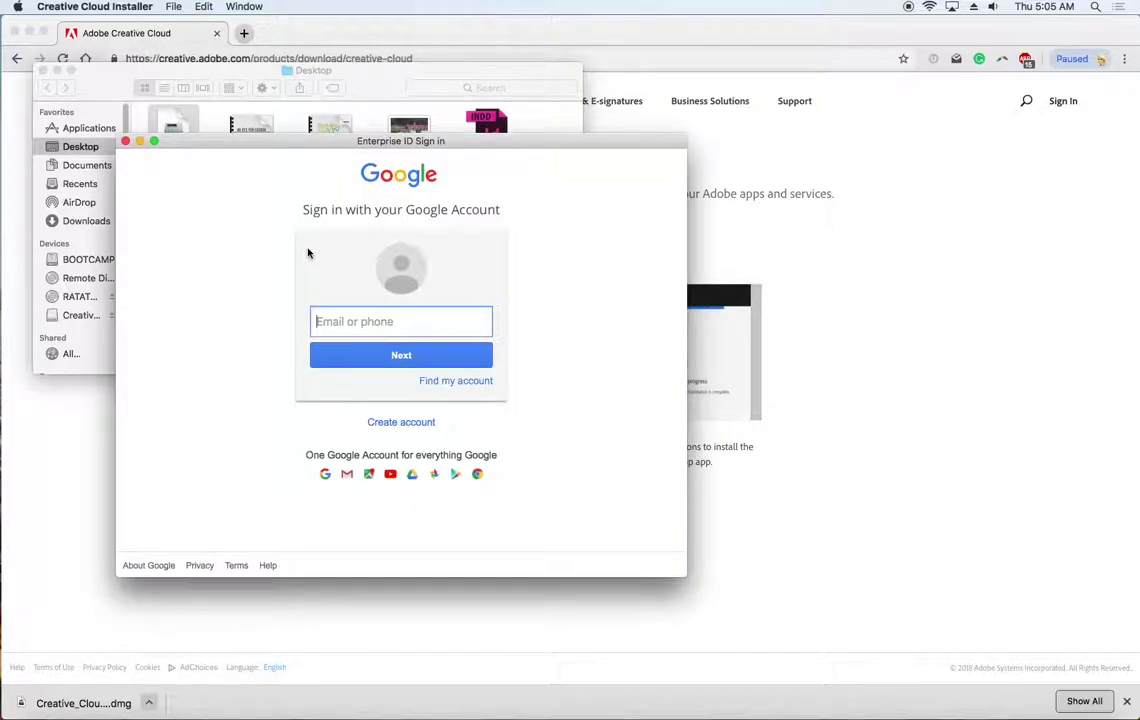
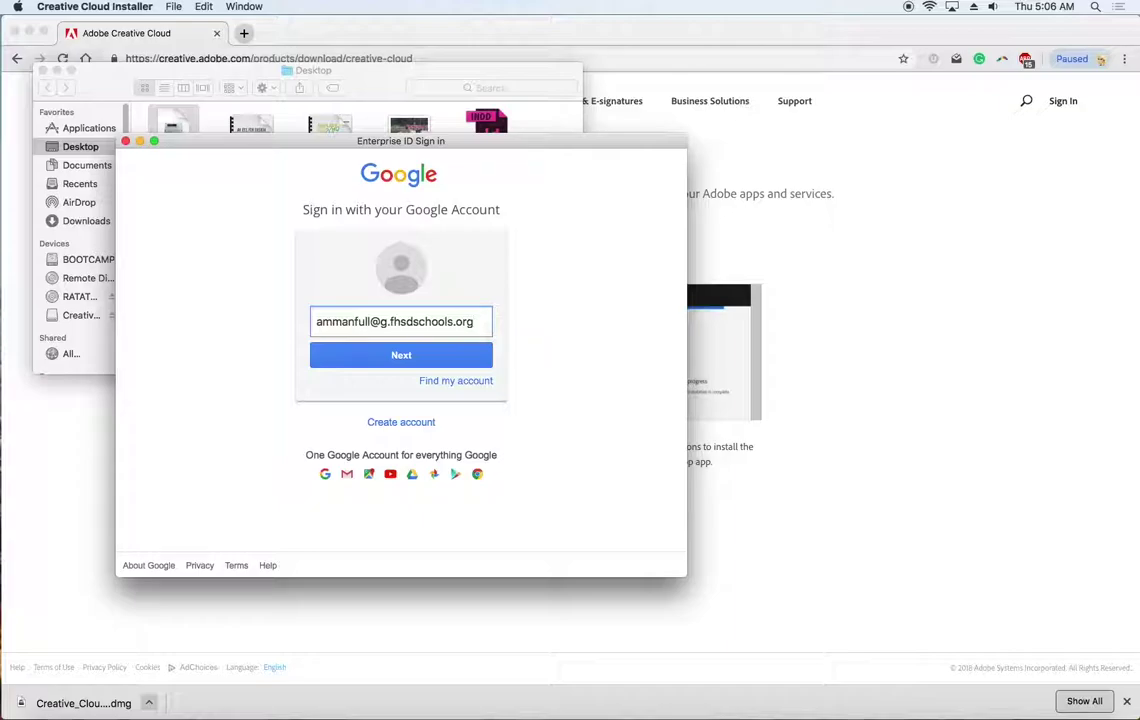
{"action": "key", "text": "Return"}
{"action": "type", "text": "•••••••••"}
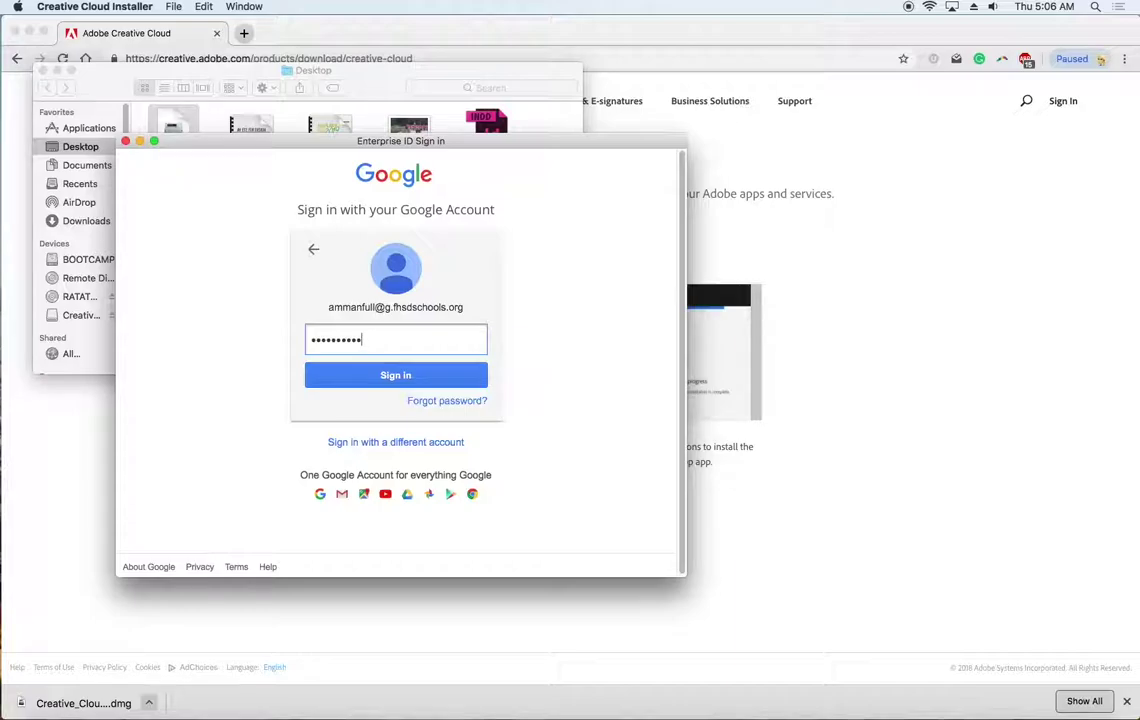
{"action": "left_click", "coordinate": [400, 378]}
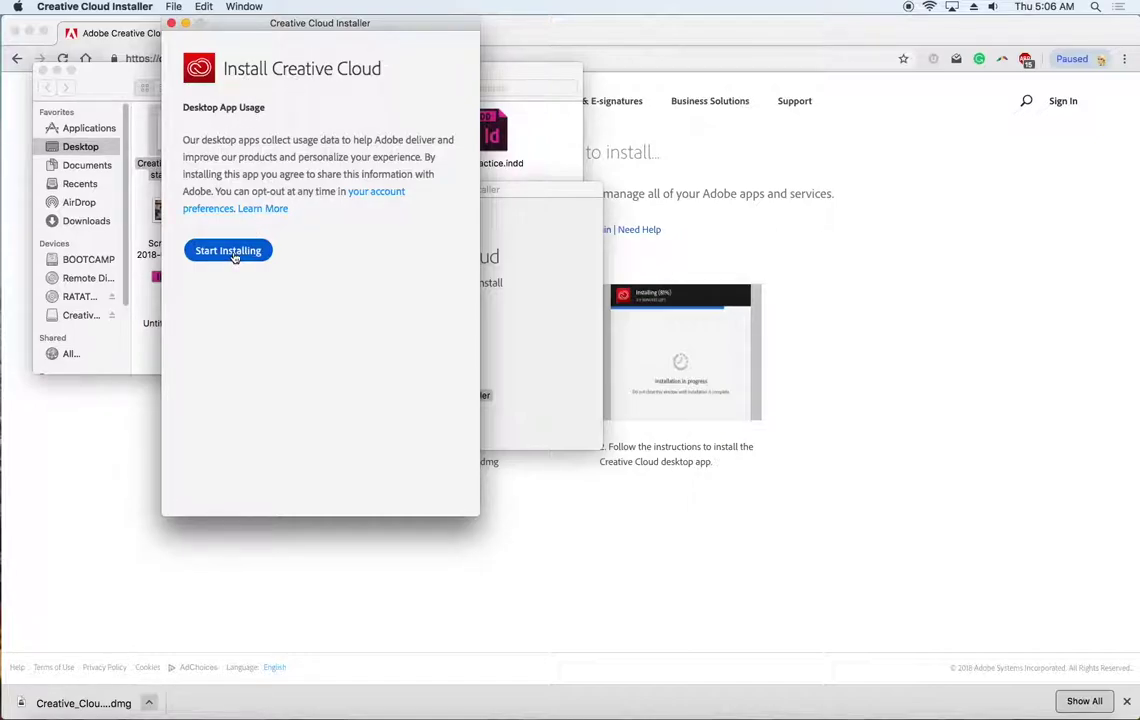
Start installing the Creative Cloud desktop app and wait for the installer to finish
{"action": "left_click", "coordinate": [232, 254]}
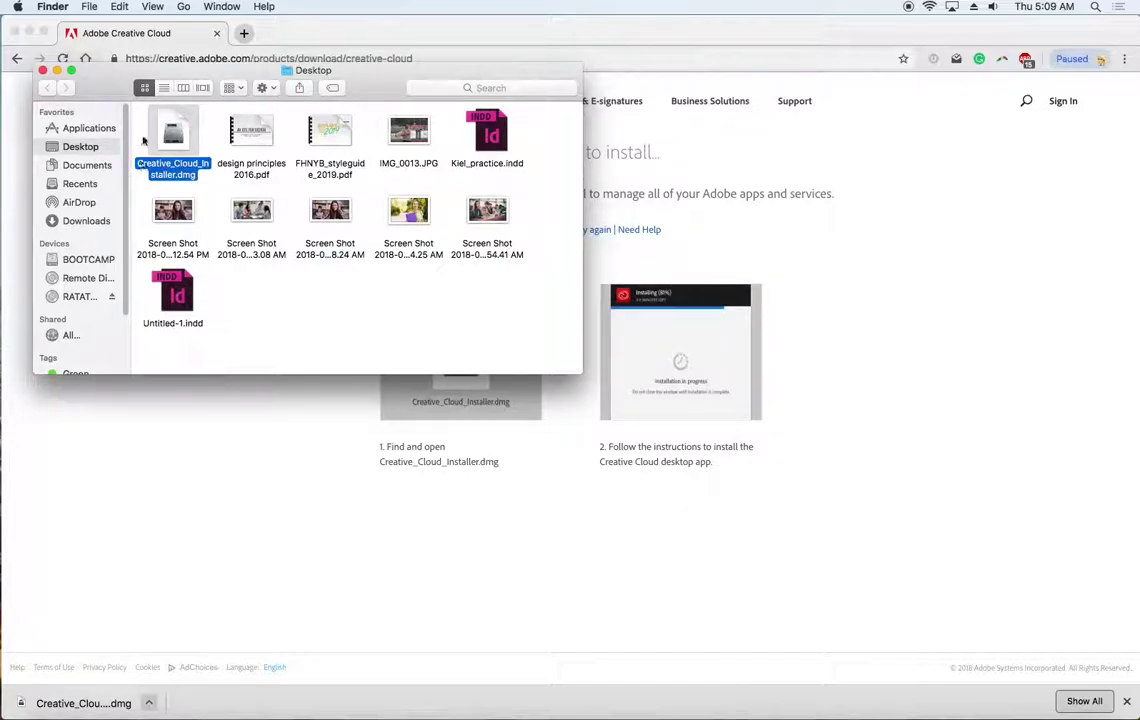
Select Adobe Creative Cloud in Applications' Adobe Creative Cloud folder and open its menu-bar panel
{"action": "left_click", "coordinate": [100, 130]}
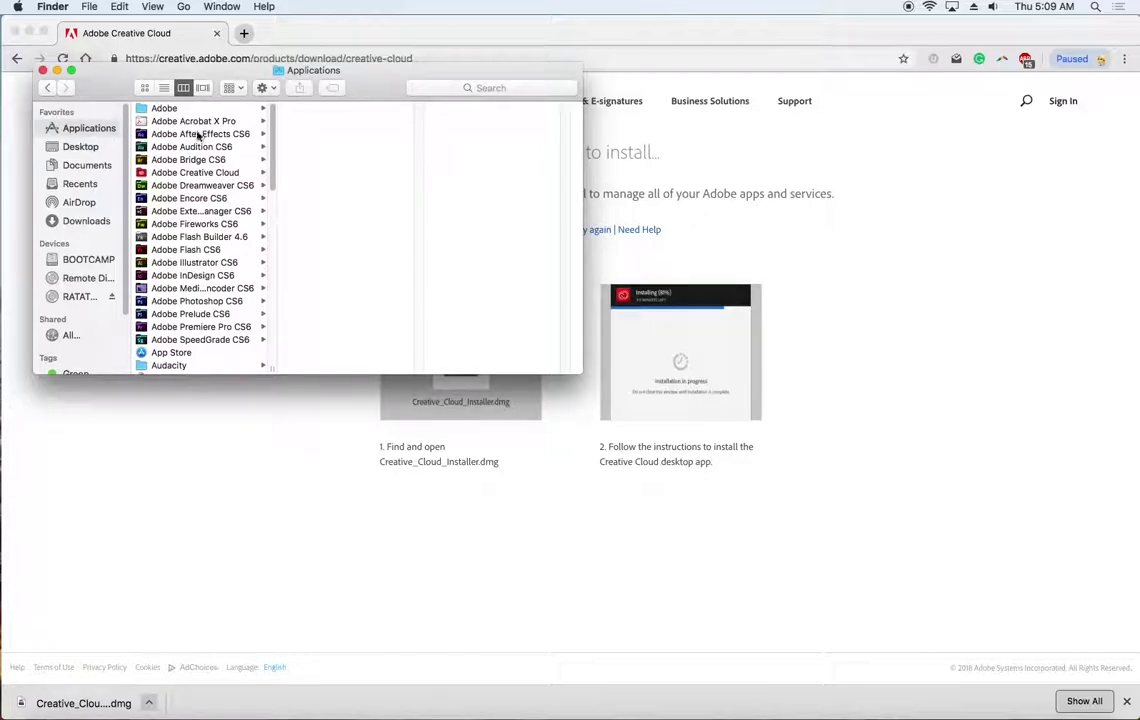
{"action": "left_click", "coordinate": [185, 173]}
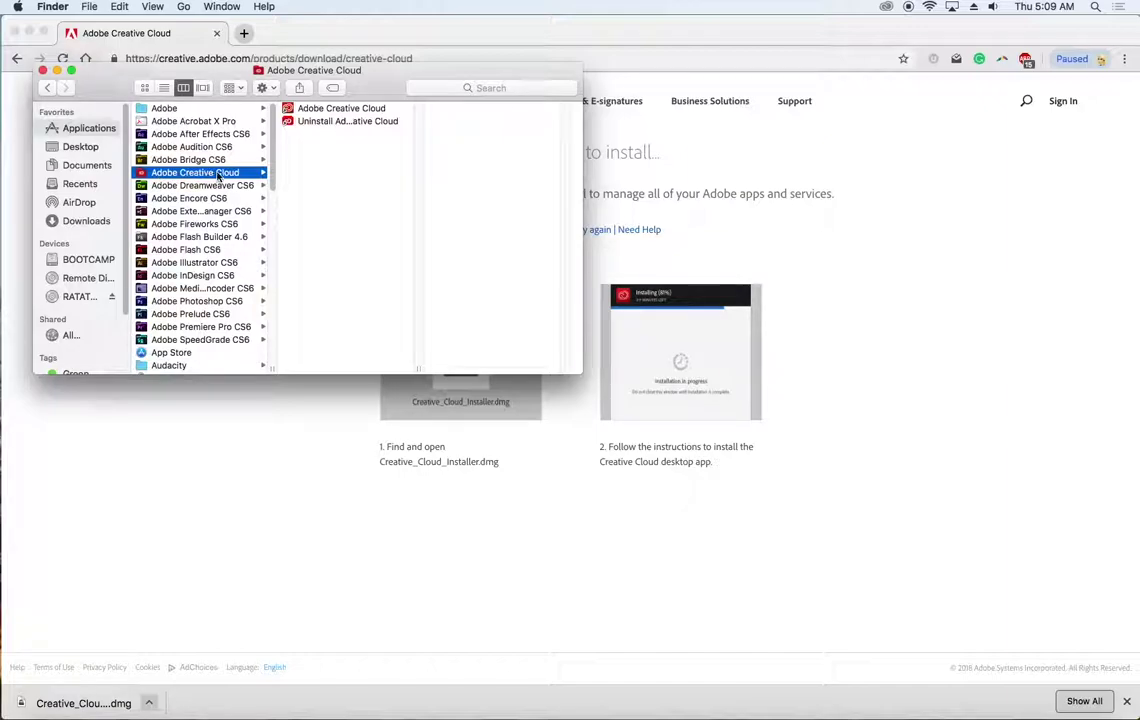
{"action": "left_click", "coordinate": [321, 110]}
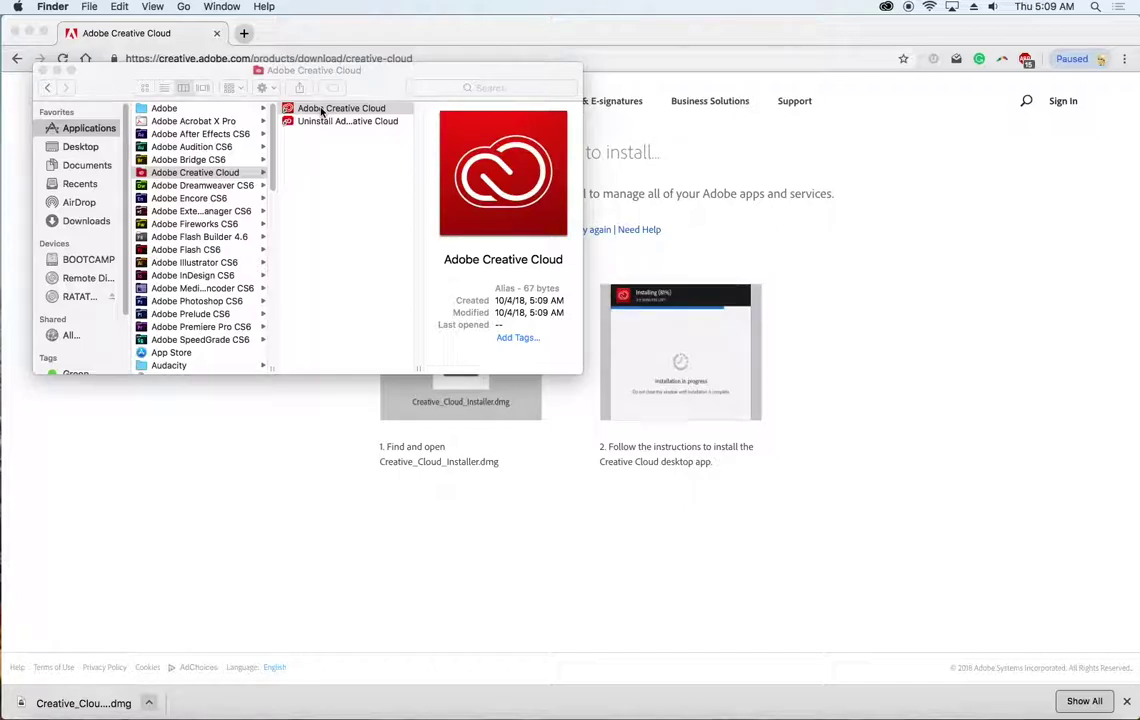
{"action": "left_click", "coordinate": [886, 8]}
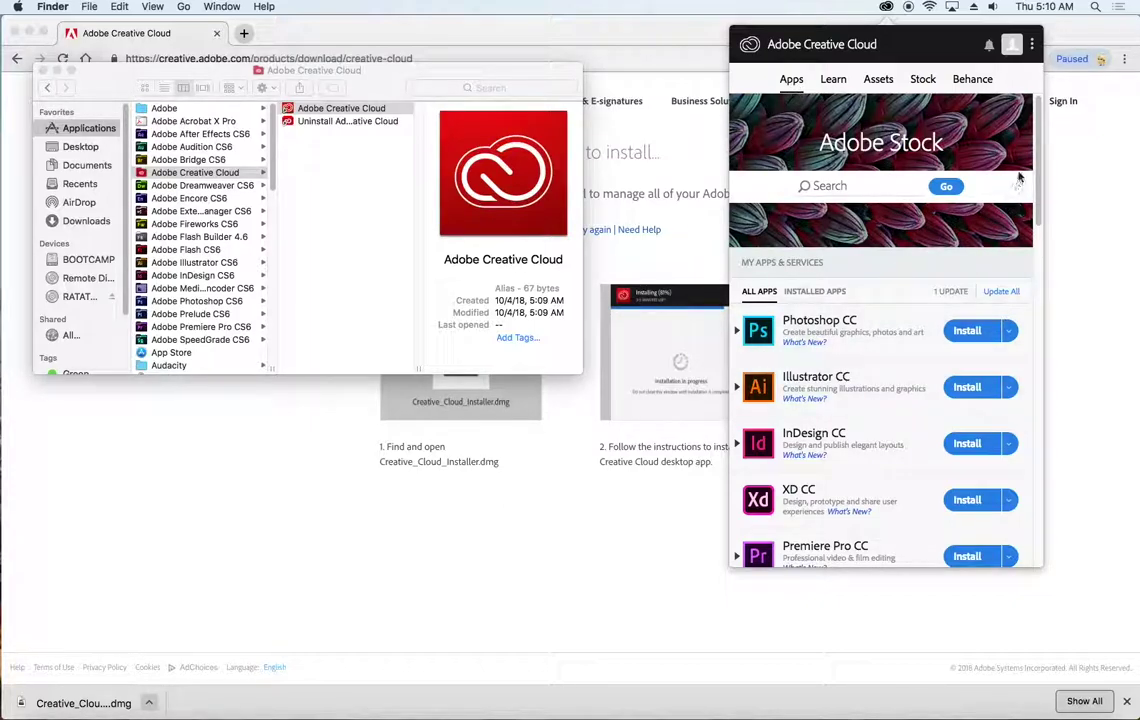
Scroll the loaded Creative Cloud panel to reveal the Apps list with Photoshop CC
{"action": "left_click_drag", "start_coordinate": [1039, 140], "coordinate": [1020, 240]}
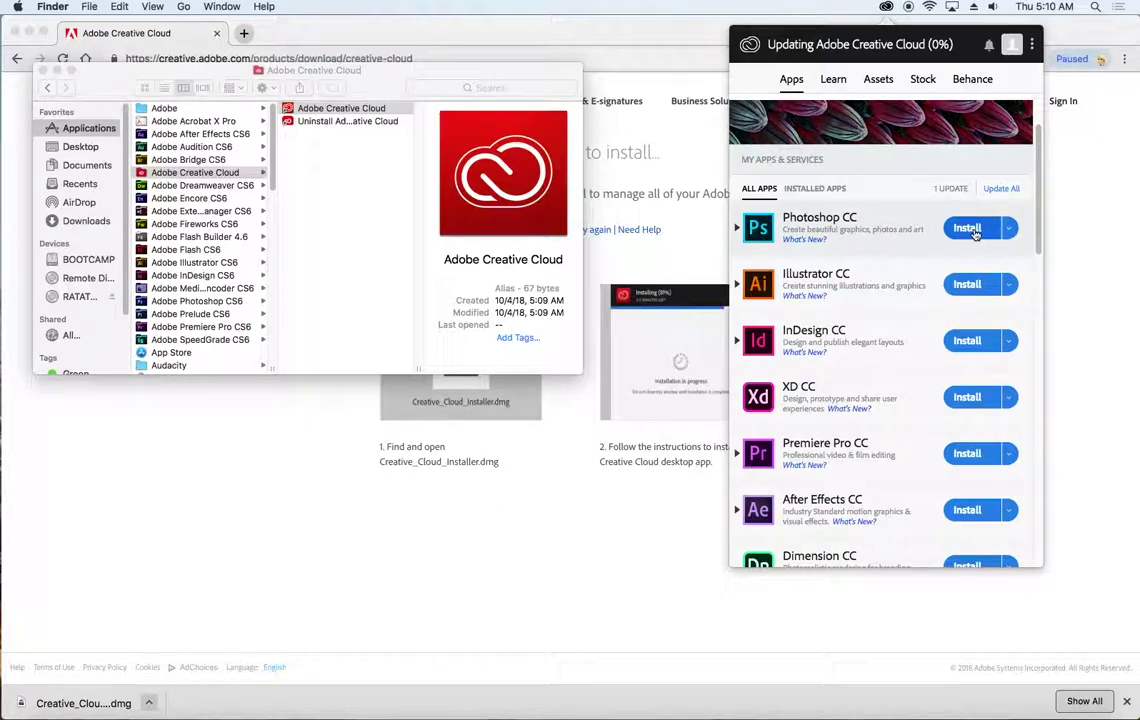
Click Install for Photoshop CC, InDesign CC, Premiere Pro CC and After Effects CC
{"action": "left_click", "coordinate": [970, 229]}
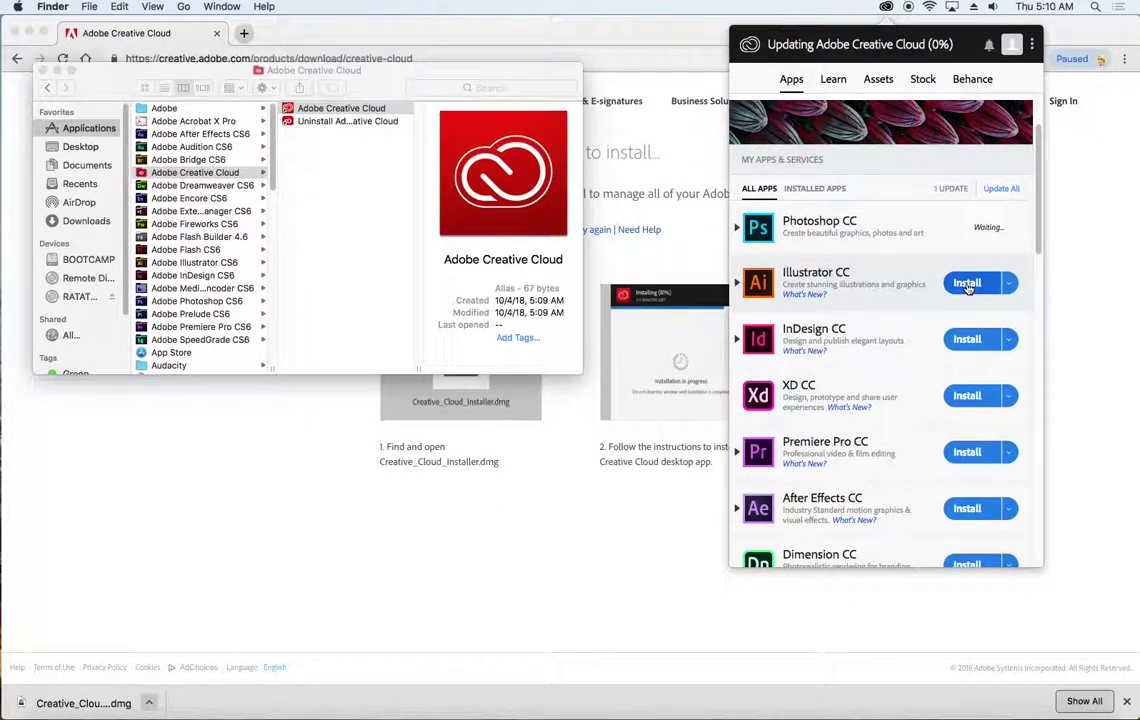
{"action": "left_click", "coordinate": [966, 339]}
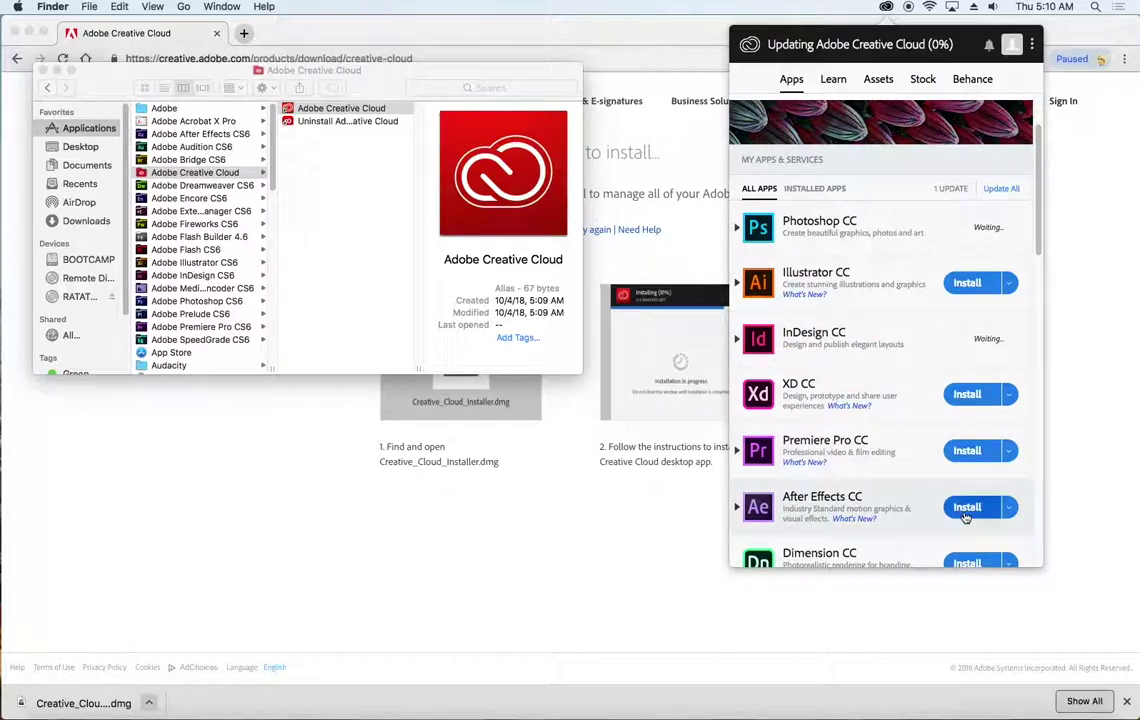
{"action": "left_click", "coordinate": [967, 450]}
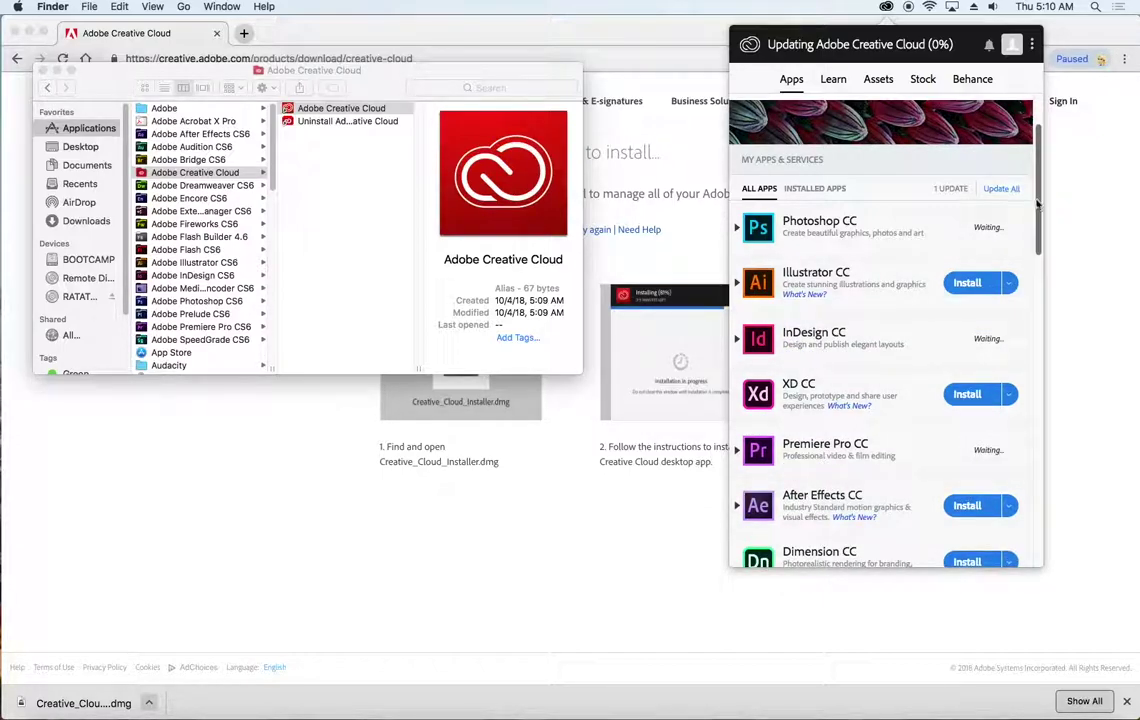
{"action": "left_click_drag", "start_coordinate": [1037, 205], "coordinate": [1037, 310]}
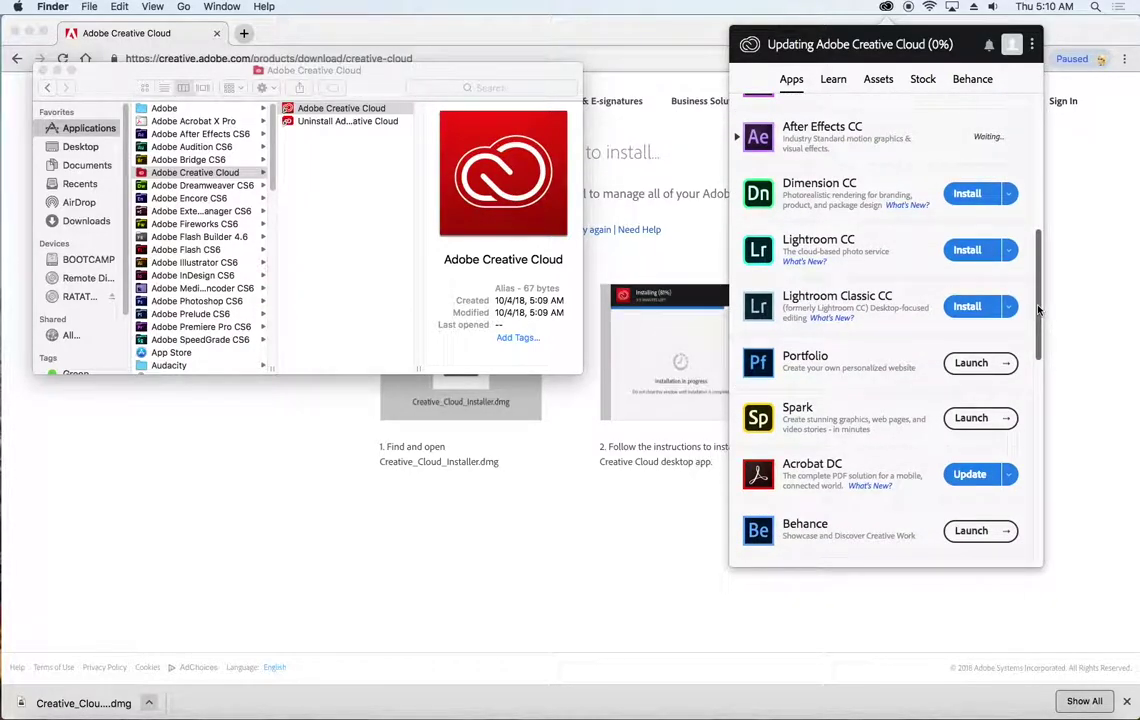